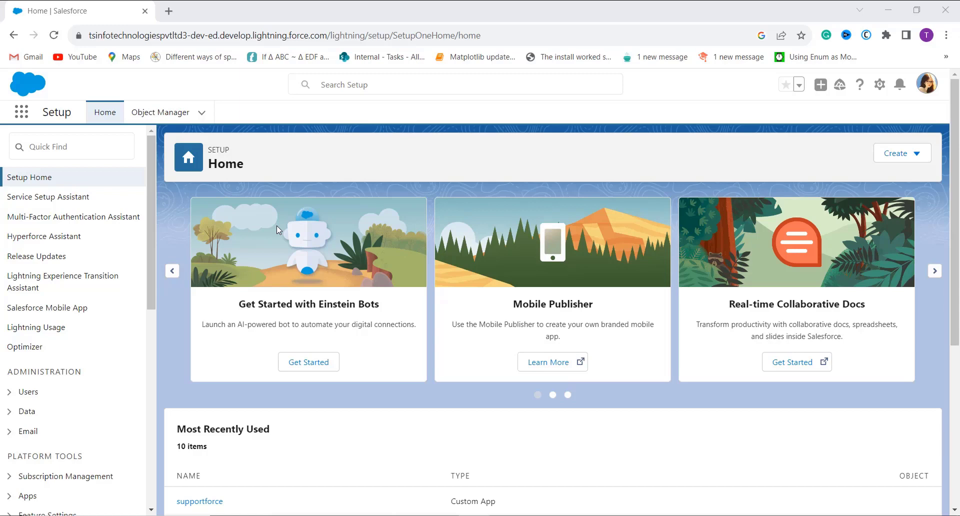
Find Campaign in Object Manager, open its Fields & Relationships, and start a new custom field
click(160, 112)
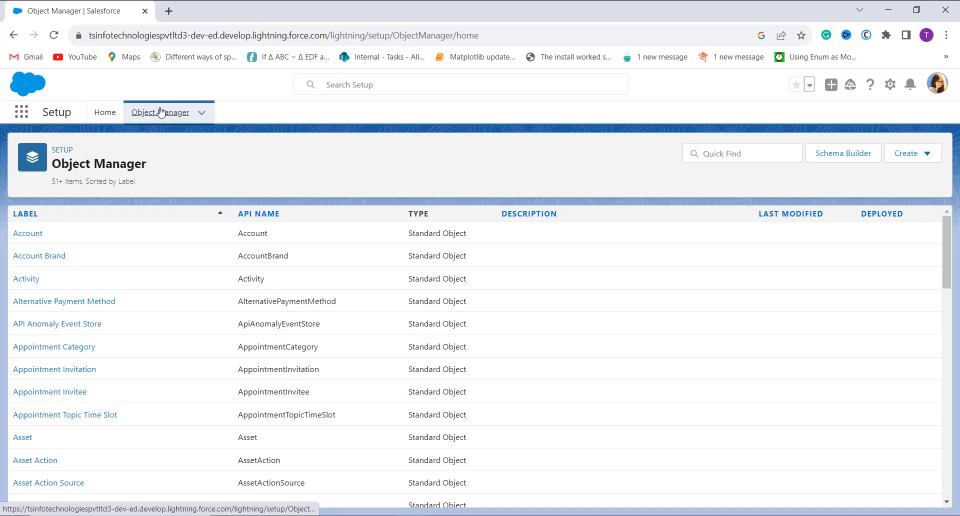
click(748, 152)
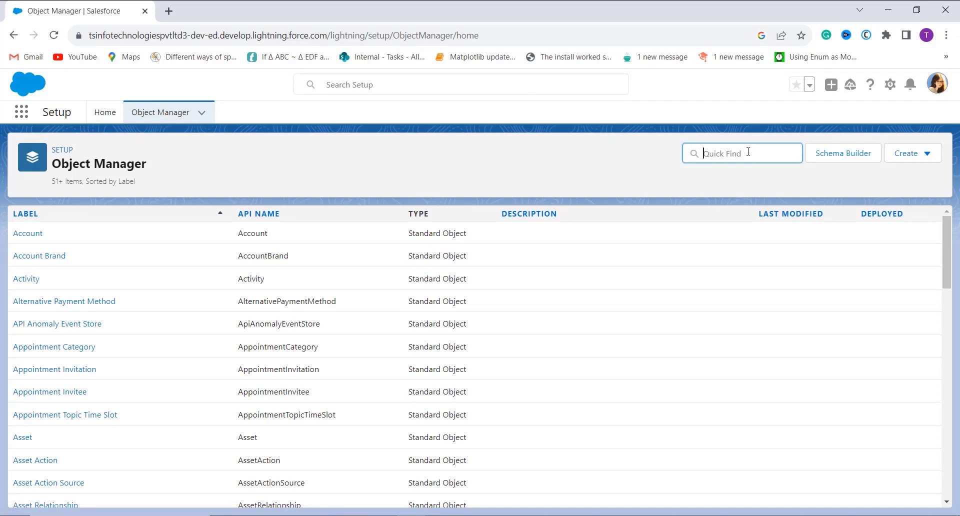
text(cam)
click(27, 235)
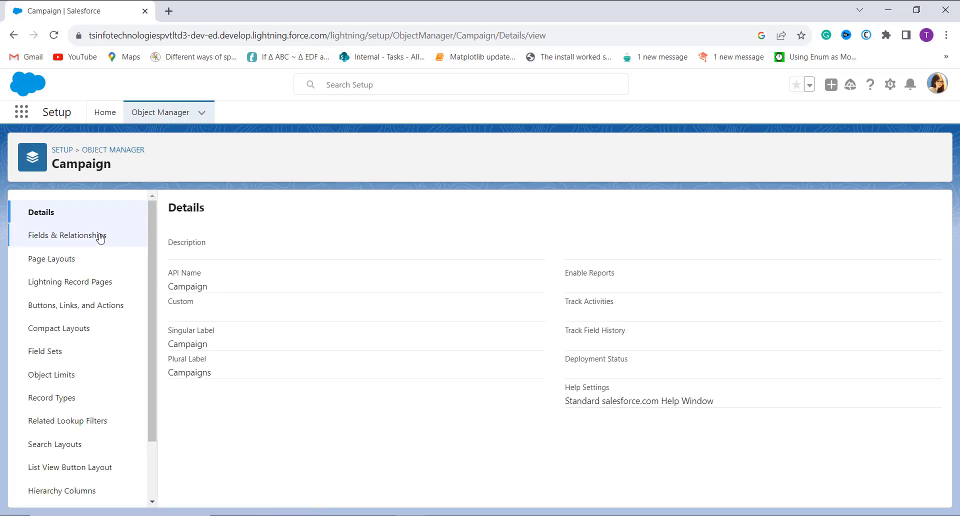
click(96, 238)
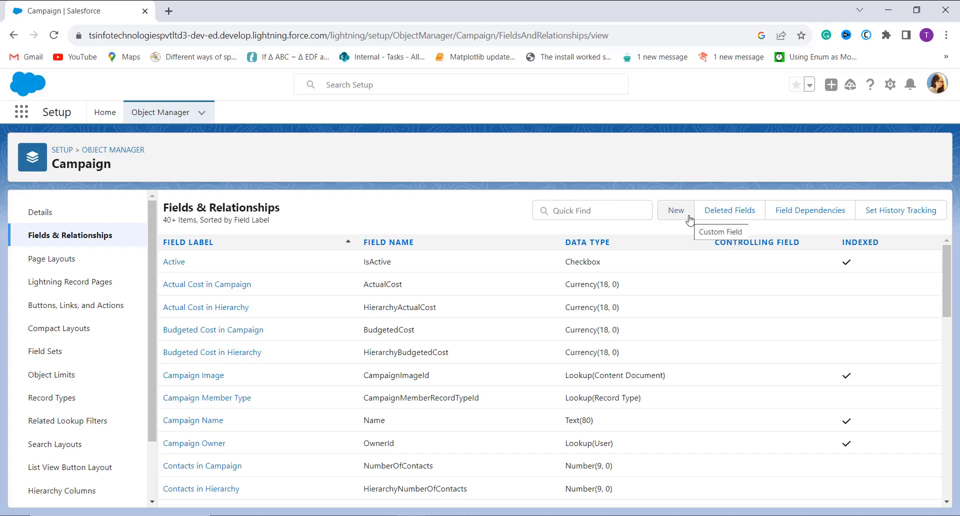
click(689, 220)
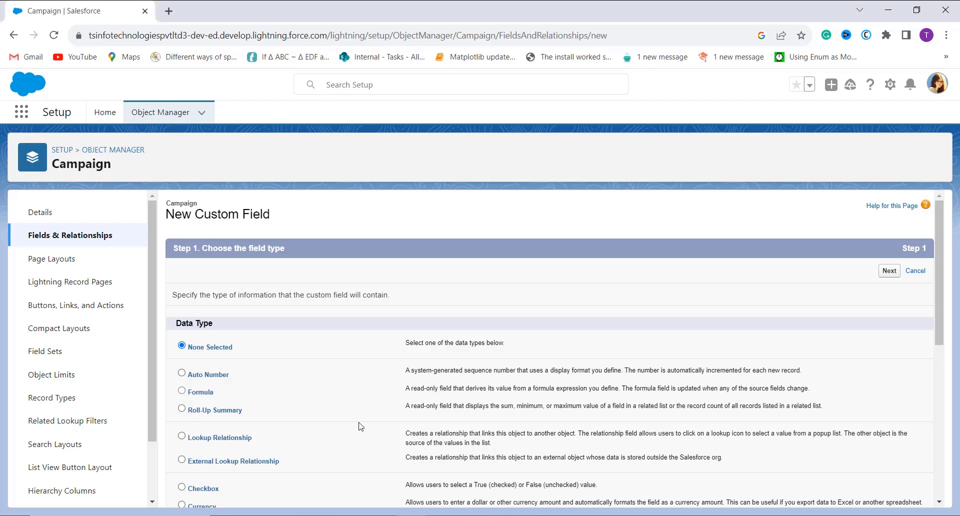
Continue the new Campaign field with Formula as its data type
click(889, 272)
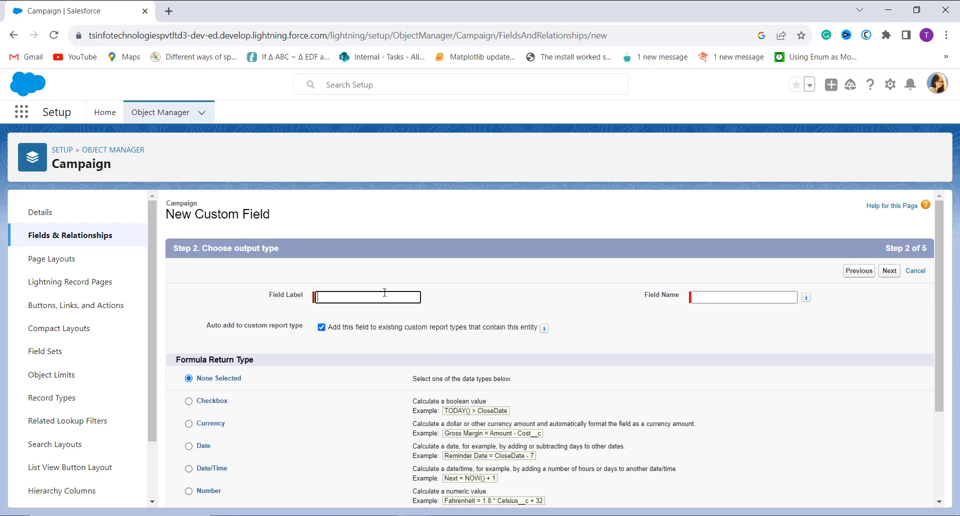
Label the formula field 'Upcoming Campaign', set its return type to Date, and advance
text(Upcoming Campaign)
click(697, 326)
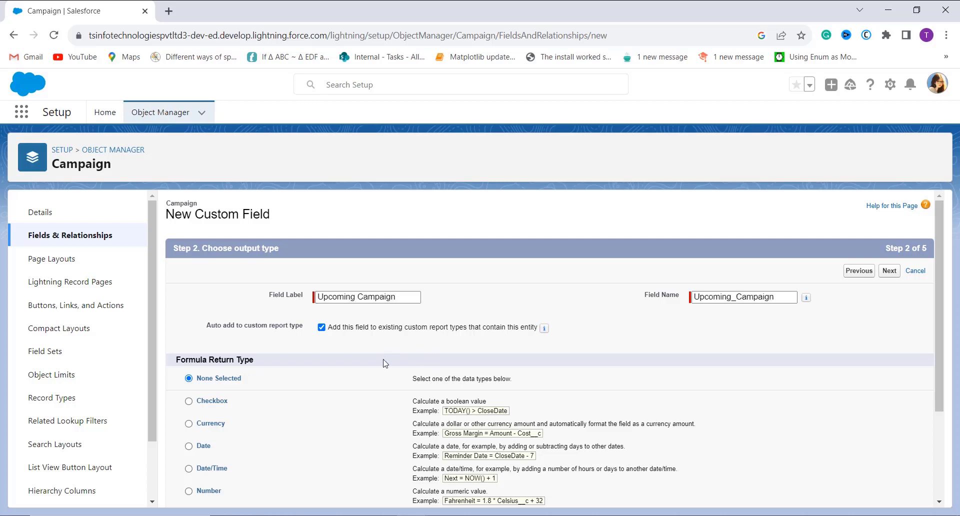
scroll(485, 344, down, 1)
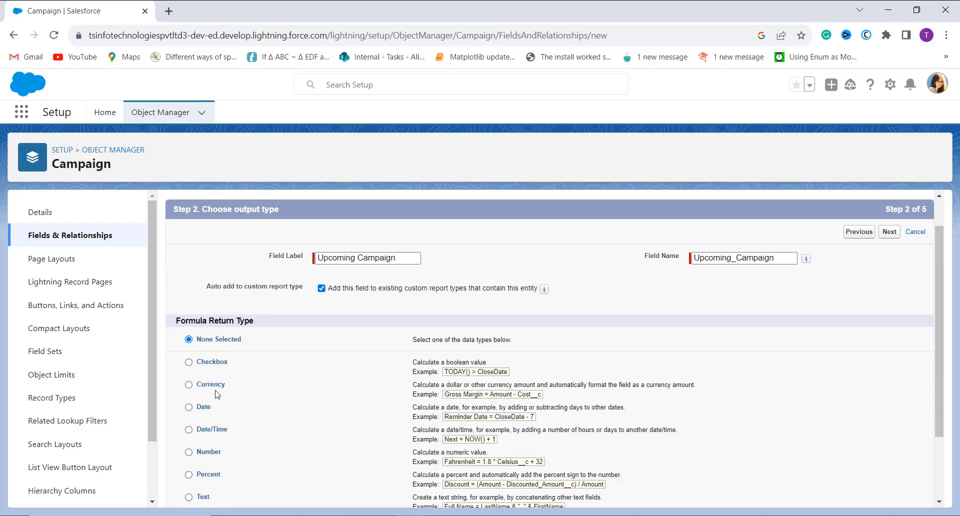
scroll(218, 395, down, 2)
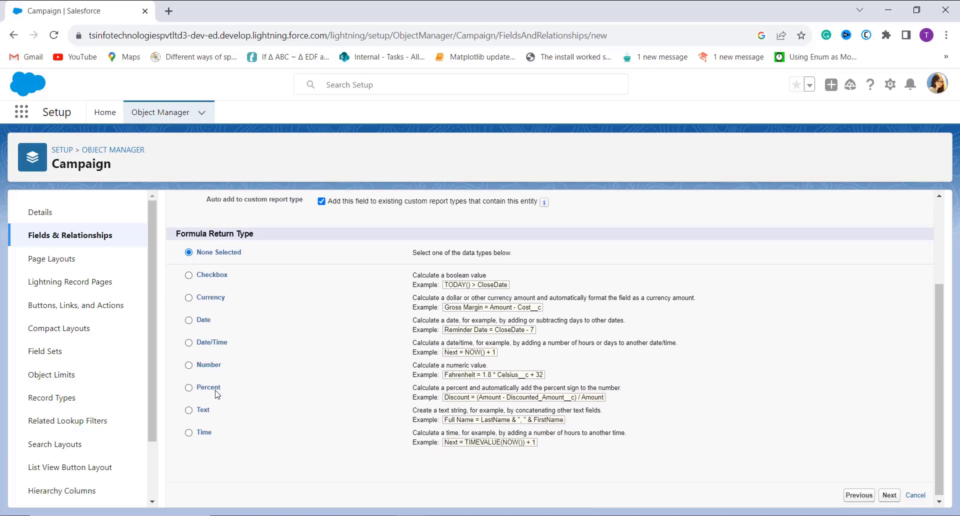
click(201, 321)
scroll(244, 337, up, 2)
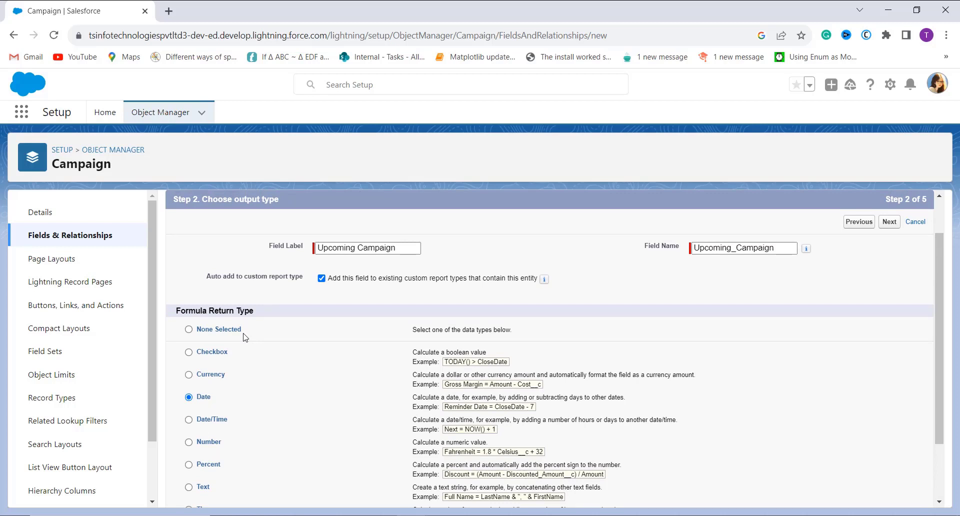
click(891, 223)
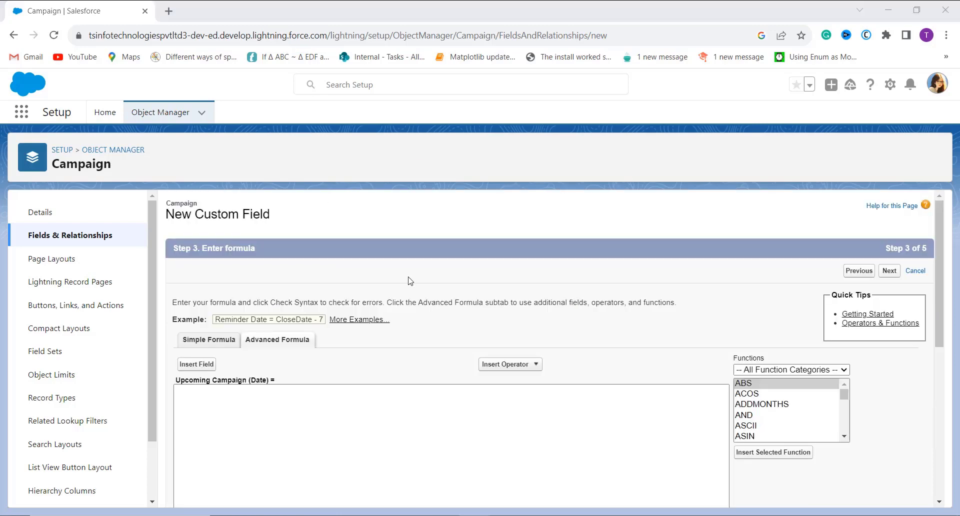
Paste the CASE formula on WEEKDAY(TODAY() + 4) into the Advanced Formula editor
scroll(409, 279, down, 2)
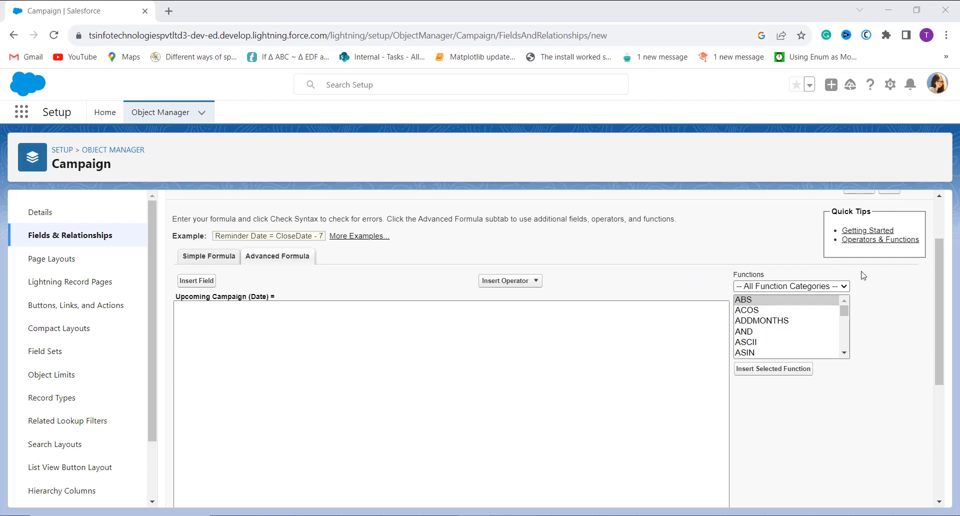
click(514, 338)
click(188, 287)
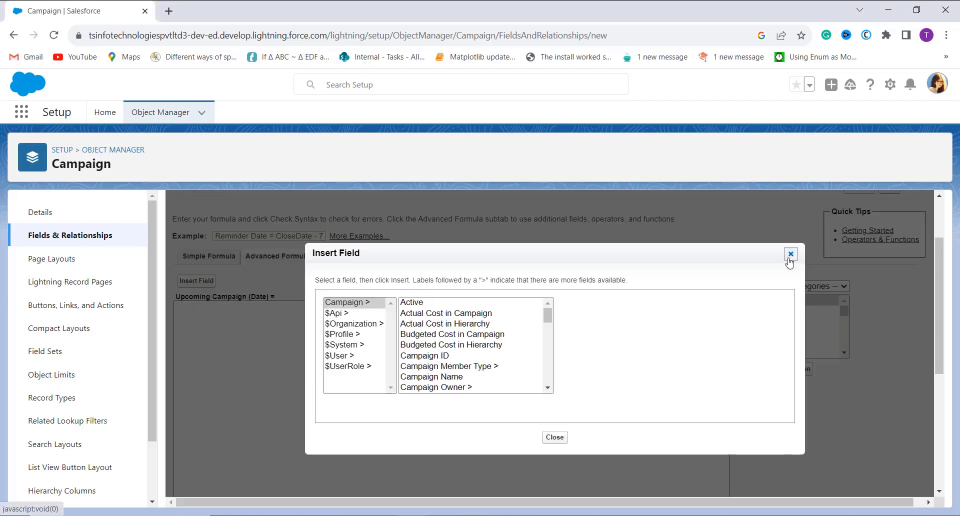
click(790, 253)
click(535, 282)
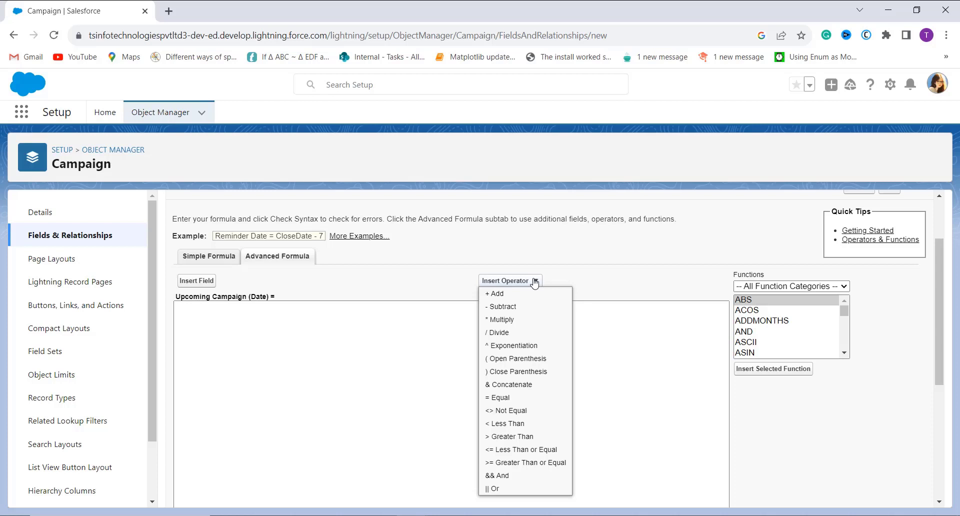
click(325, 355)
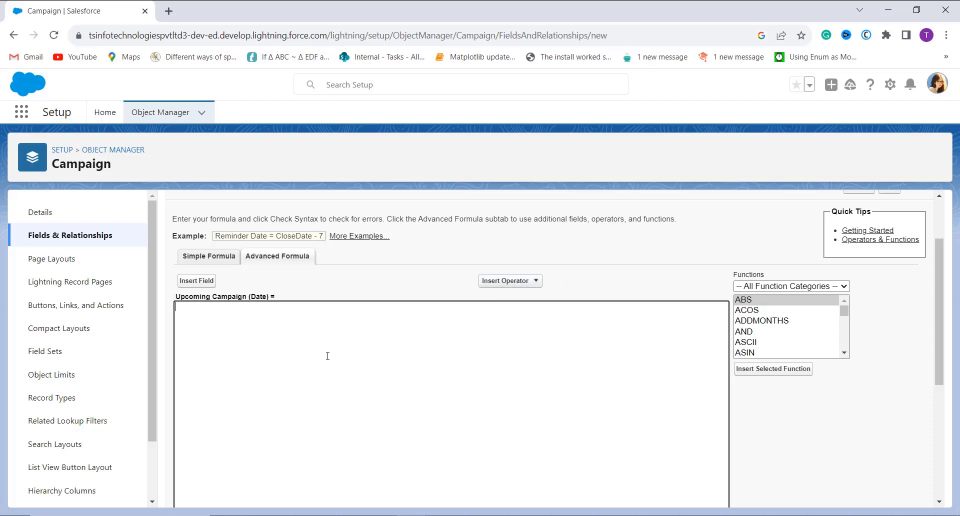
scroll(379, 356, down, 1)
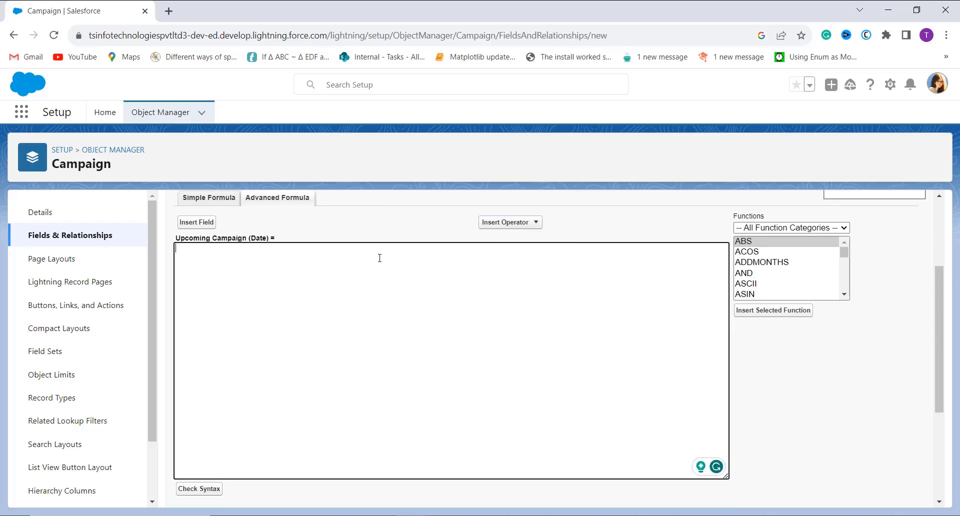
text(CASE(   WEEKDAY(TODAY() + 4),   1, (TODAY() + 4) + 1 + FLOOR(3/5)*2,   2, (TODAY() + 4) + 1 + FLOOR(4/5)*2,   3, (TODAY() + 4) + 1 + FLOOR(5/5)*2,   4, (TODAY() + 4) + 1 + FLOOR(6/5)*2,   5, (TODAY() + 4) + 1 + FLOOR(7/5)*2,   6, (TODAY() + 4) + 1 + CEILING(4/5)*2,   7, (TODAY() + 4) - IF(1>0,1,0) + 1 + CEILING(4/5)*2,   null ))
click(353, 344)
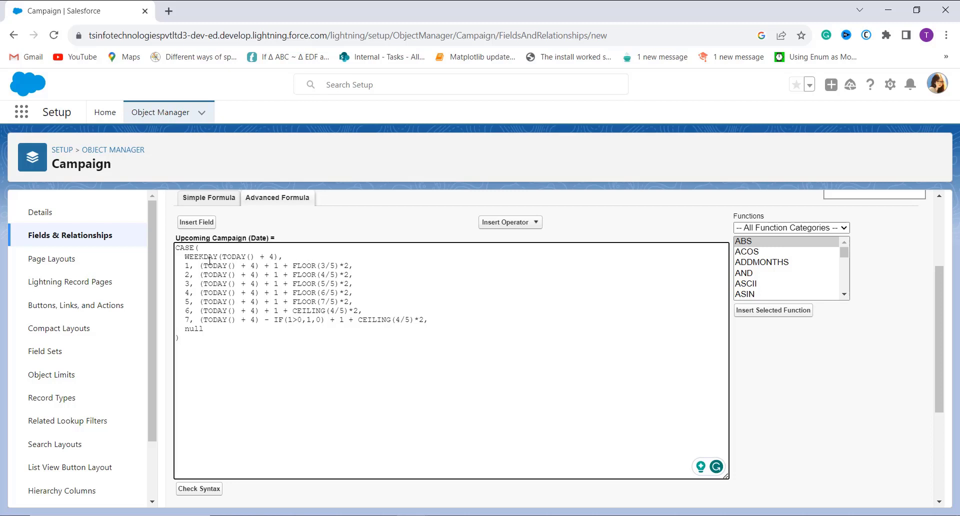
click(232, 264)
click(290, 258)
drag(185, 310, 206, 311)
click(226, 341)
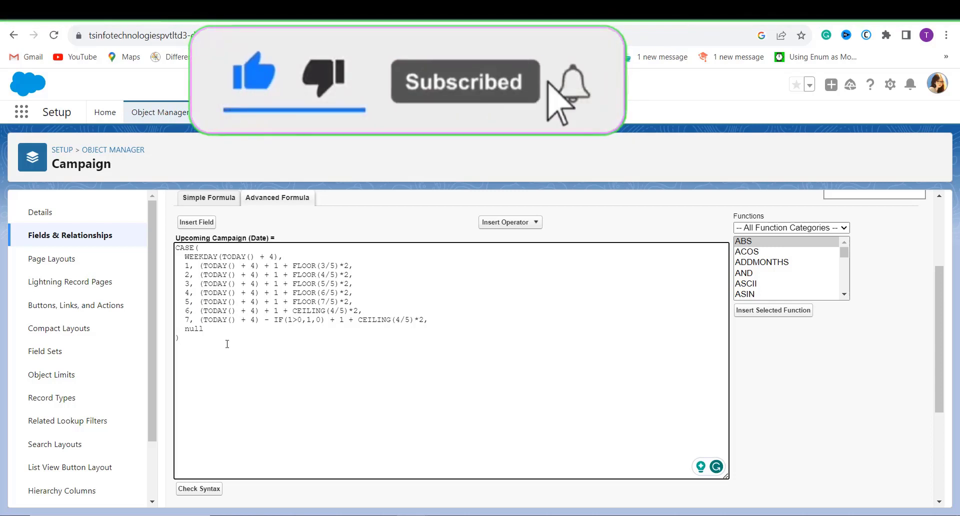
Run Check Syntax on the Upcoming Campaign formula, confirm no errors, and continue
scroll(227, 344, down, 1)
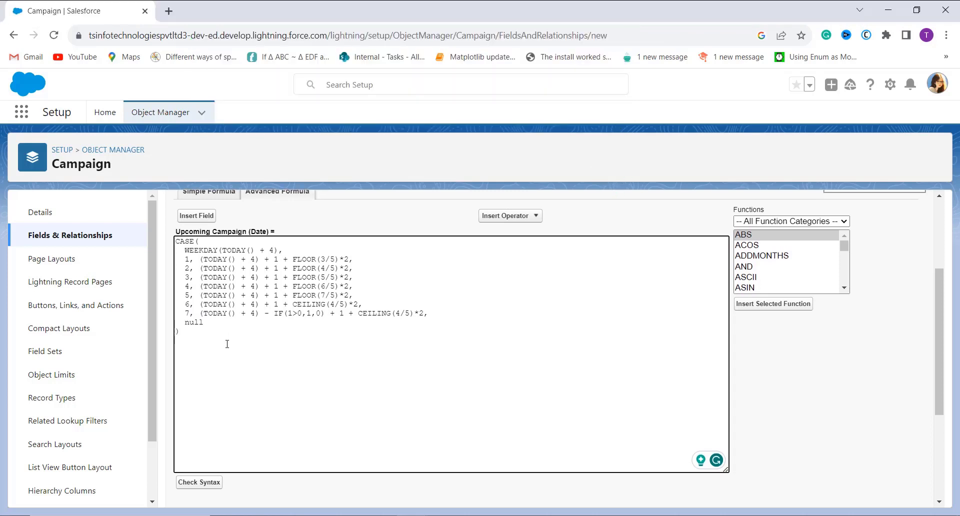
scroll(227, 344, up, 1)
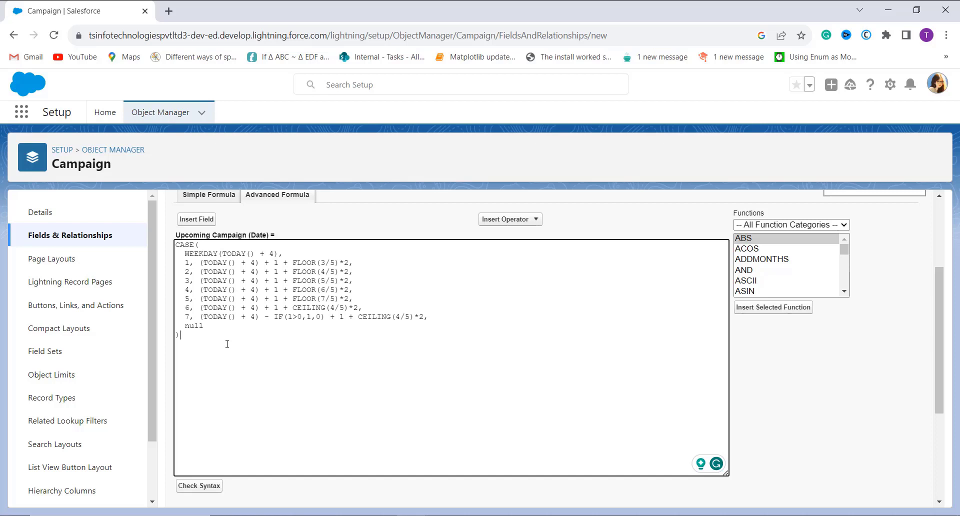
scroll(227, 344, down, 1)
click(209, 435)
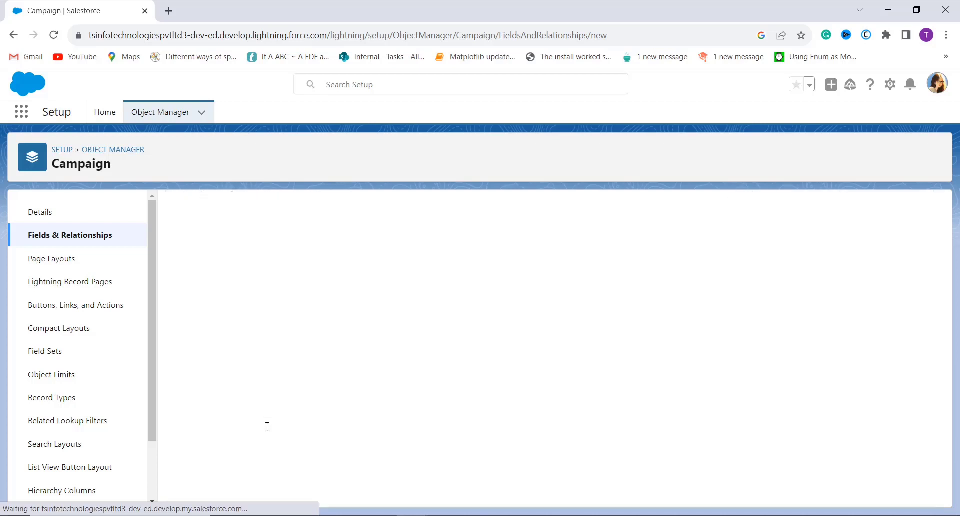
scroll(418, 279, down, 3)
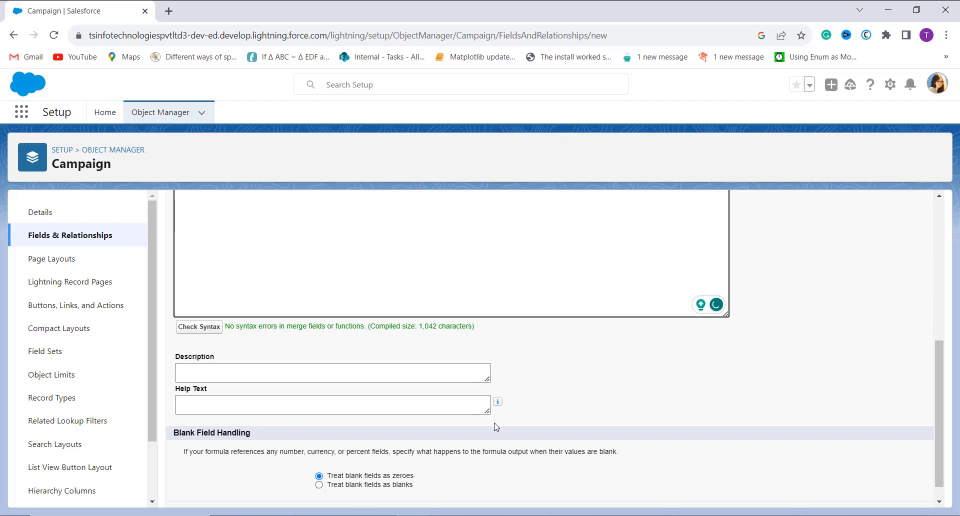
scroll(593, 396, up, 5)
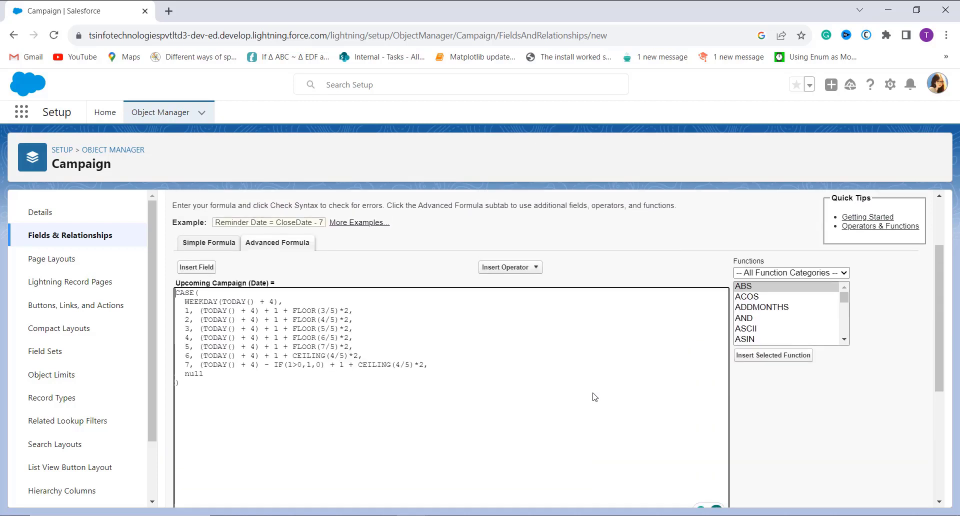
click(891, 272)
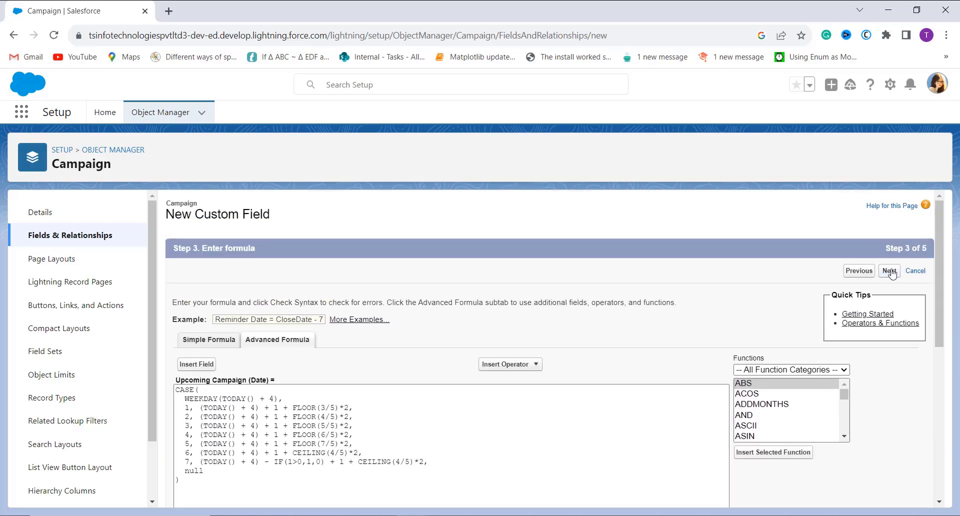
Make the Upcoming Campaign field visible to all profiles and move to the layout step
scroll(689, 305, down, 1)
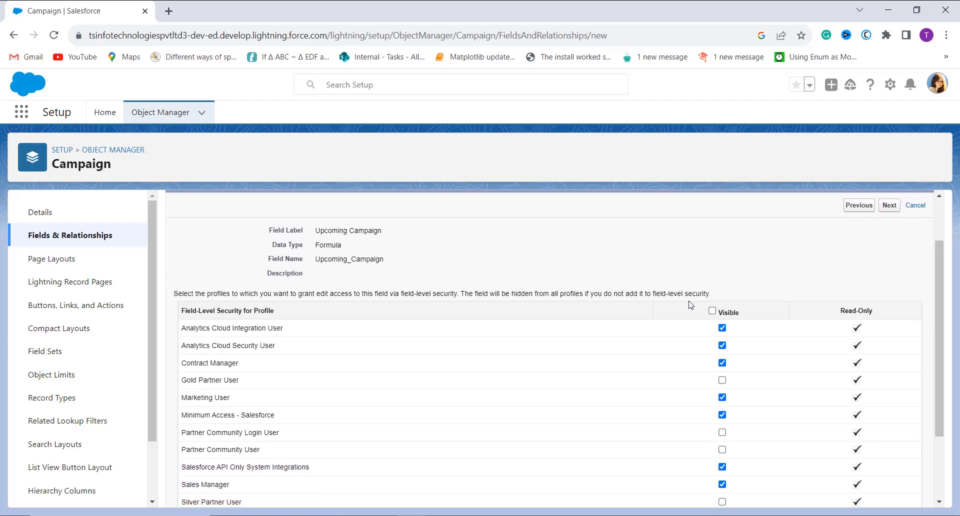
drag(689, 317, 728, 402)
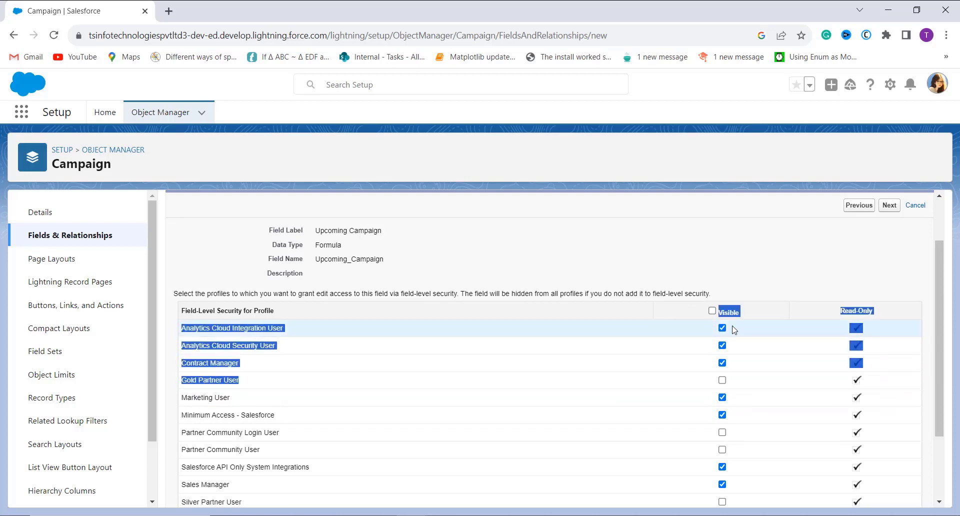
click(740, 280)
click(713, 311)
click(889, 205)
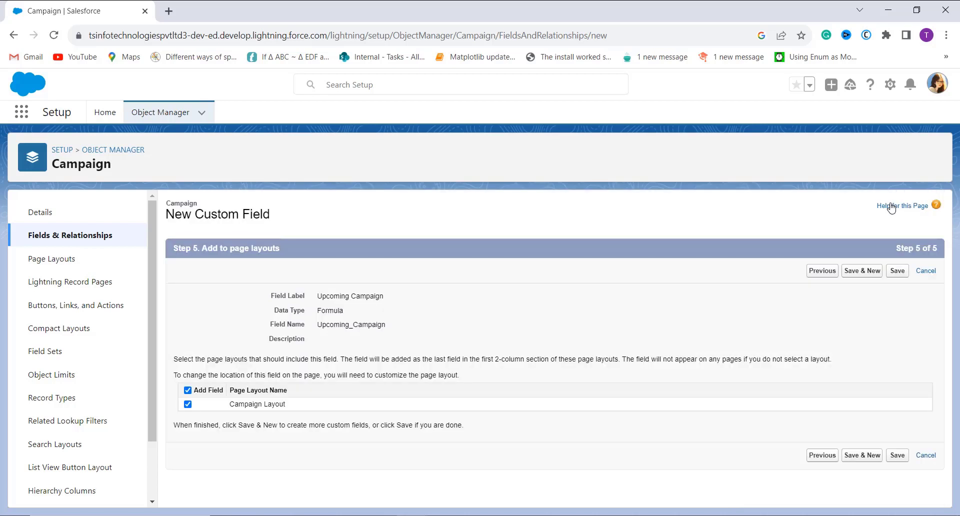
Save the Upcoming Campaign field, set display density to Compact, and switch to Salesforce Classic
click(897, 270)
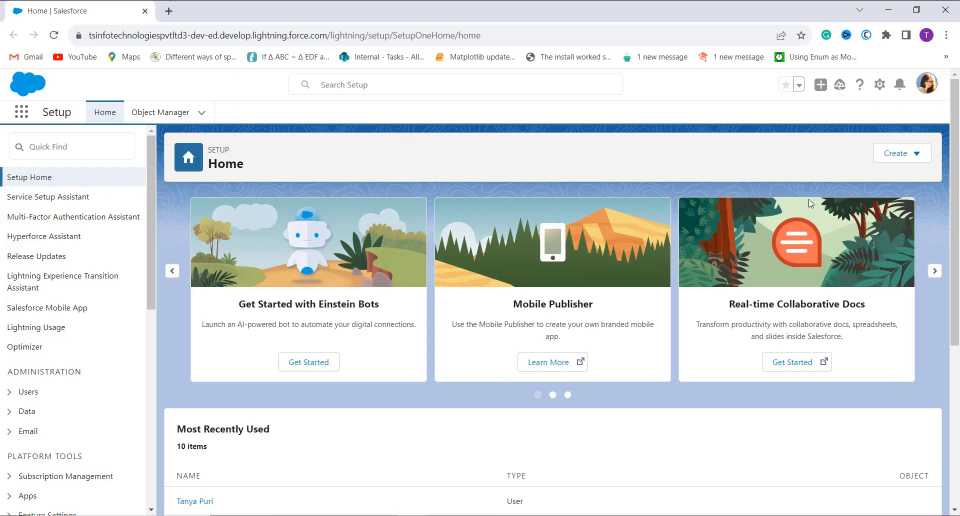
click(926, 83)
click(788, 222)
click(791, 266)
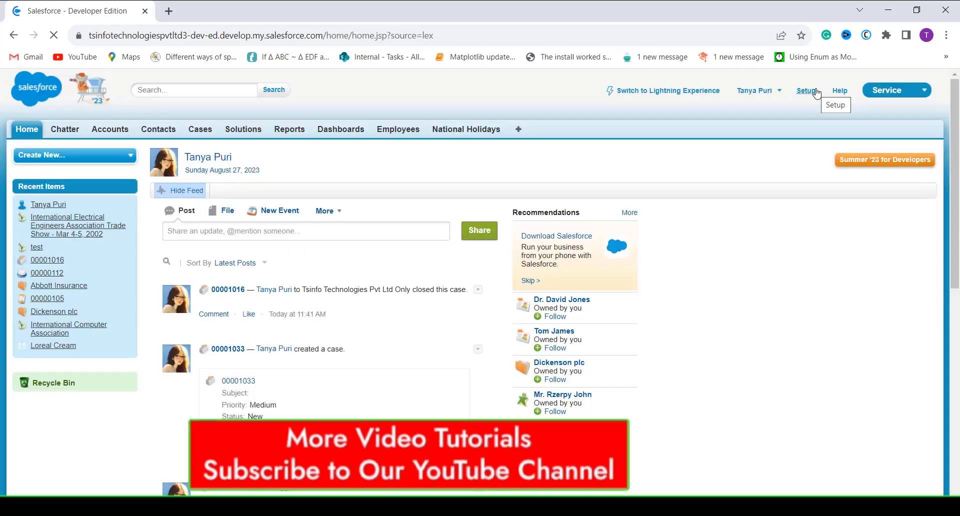
In Classic Setup, open Customize > Products > Fields and scroll to Product Custom Fields
click(815, 91)
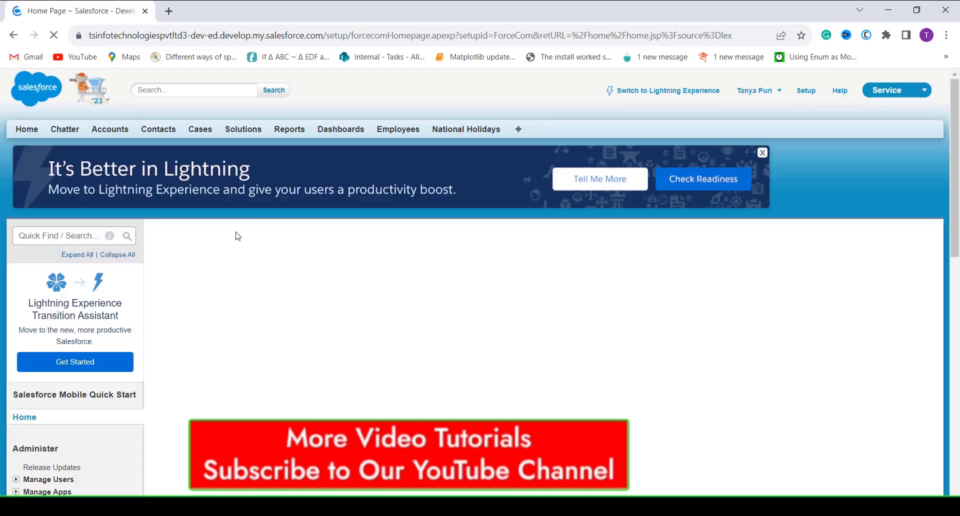
scroll(237, 236, down, 10)
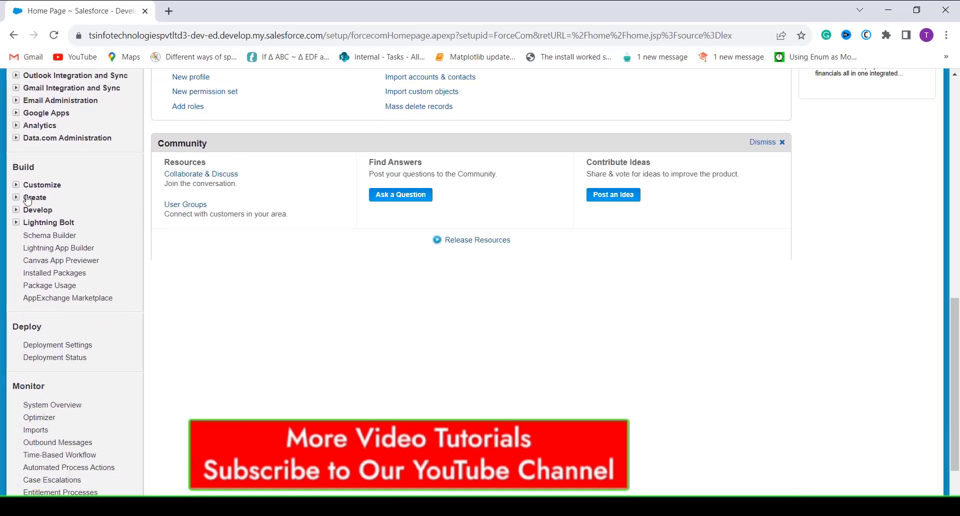
click(17, 185)
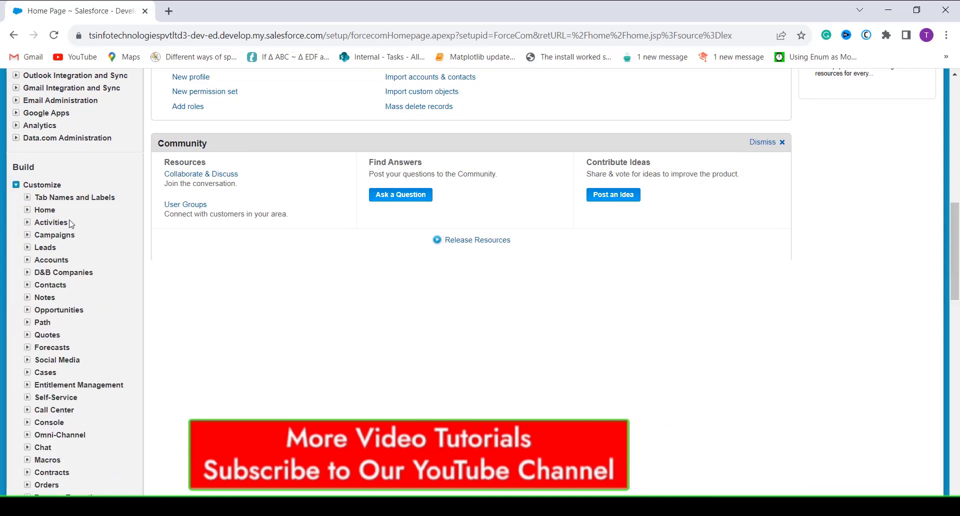
scroll(76, 365, down, 3)
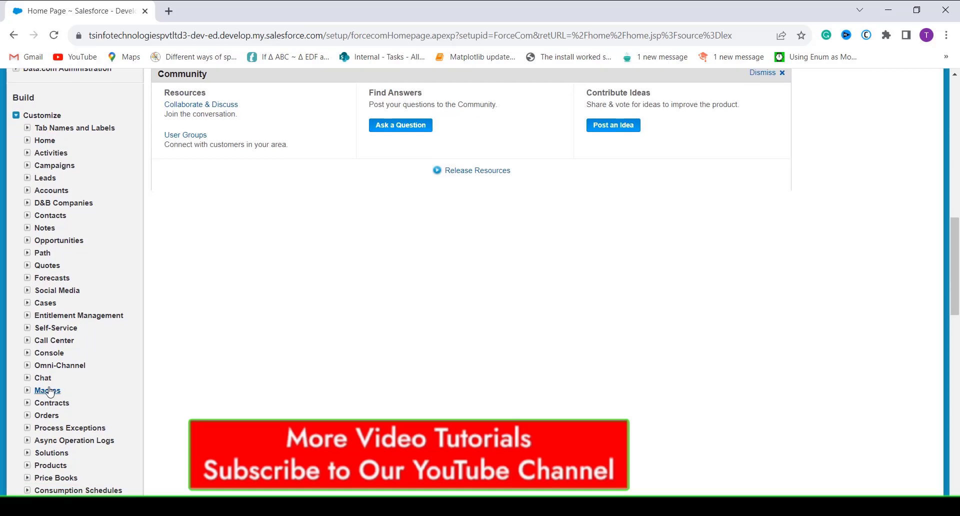
scroll(49, 392, down, 5)
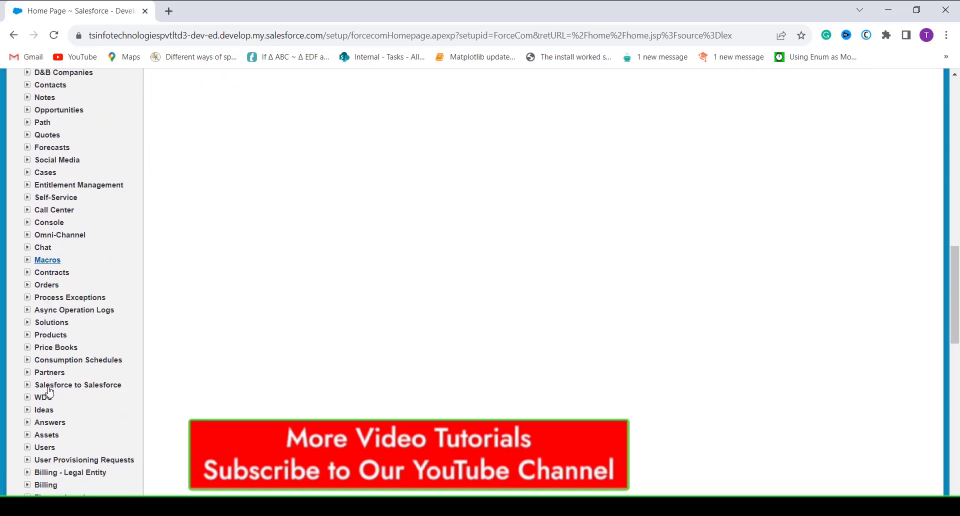
click(28, 334)
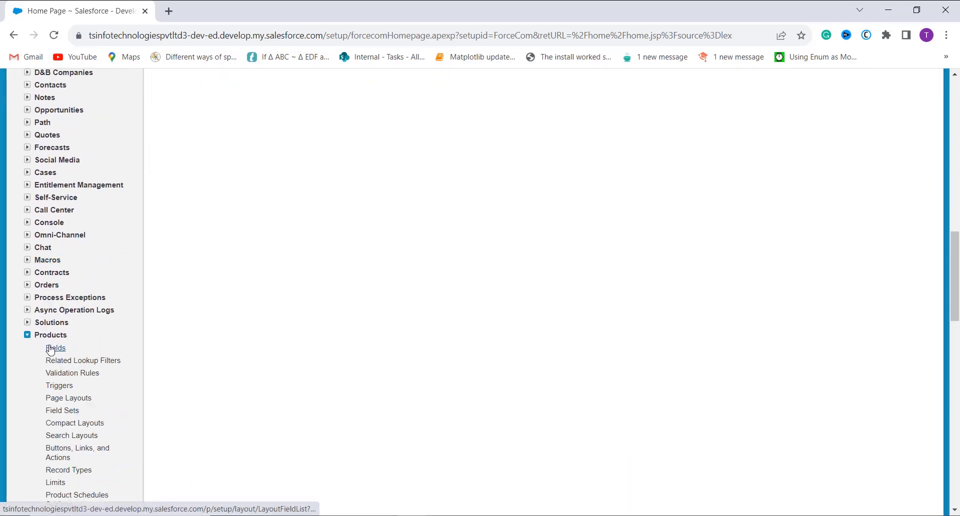
click(50, 349)
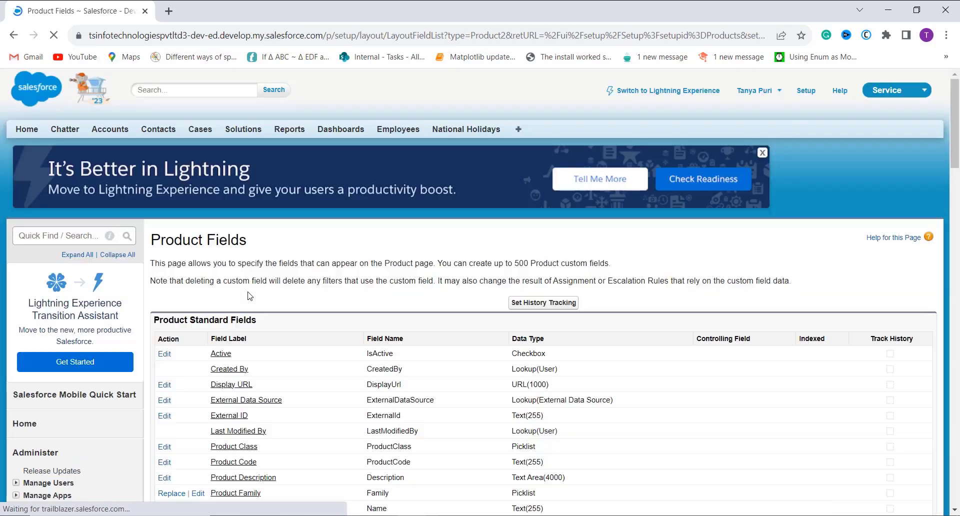
scroll(316, 310, down, 4)
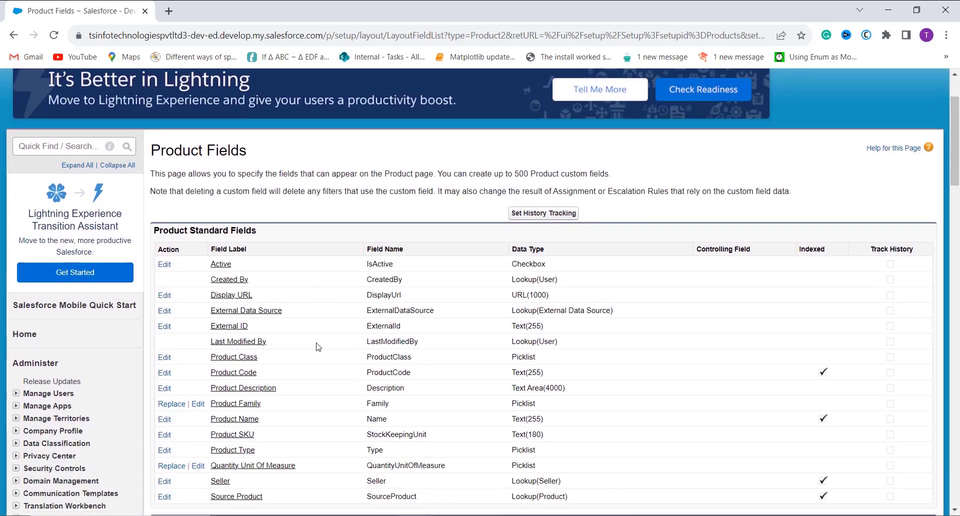
scroll(317, 347, down, 4)
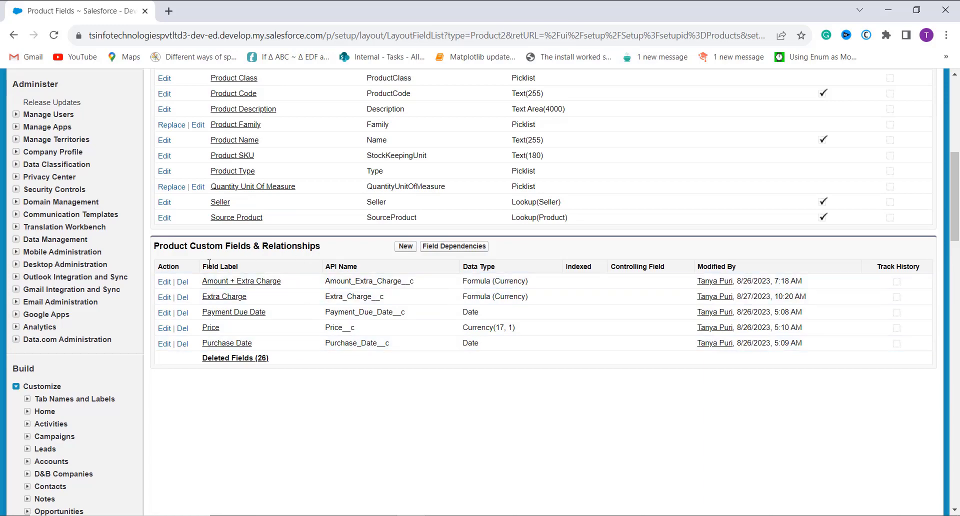
Start a new Product custom field of the Formula type
click(406, 246)
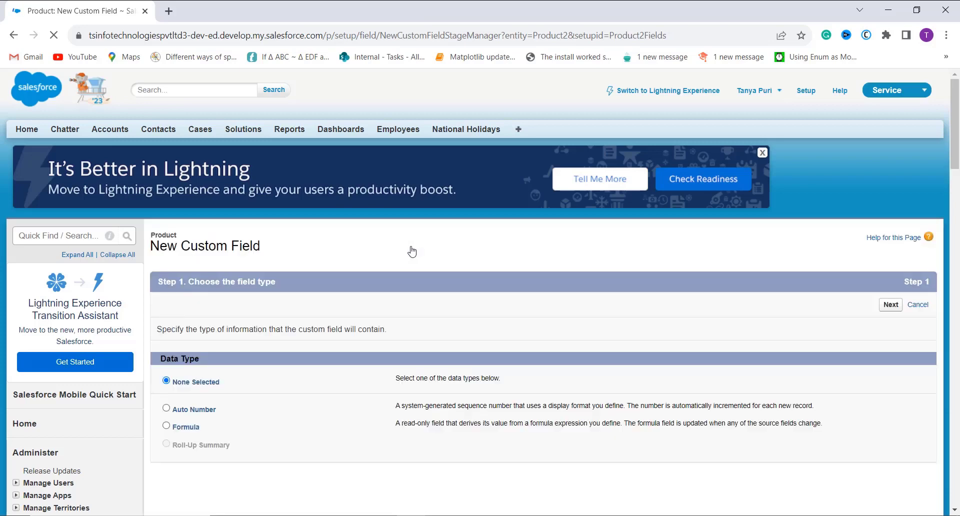
scroll(237, 308, down, 2)
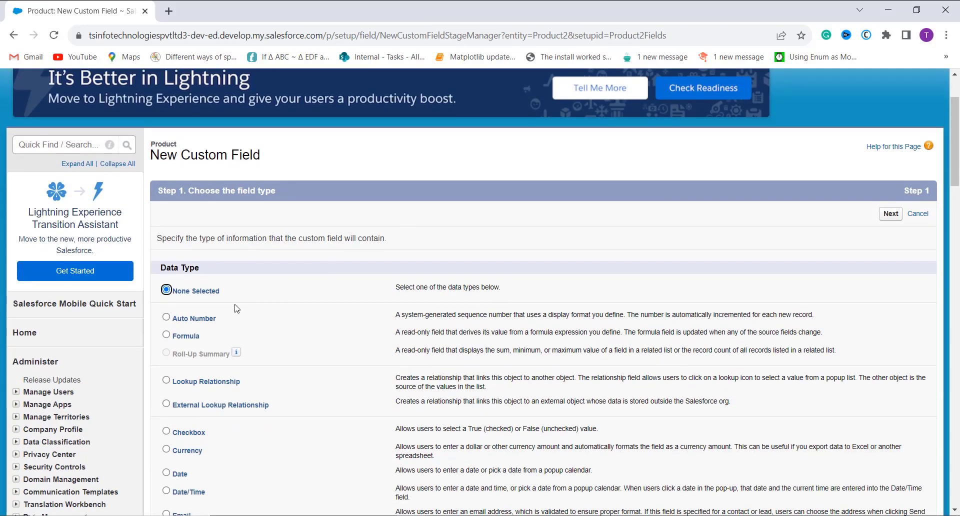
click(186, 338)
click(895, 220)
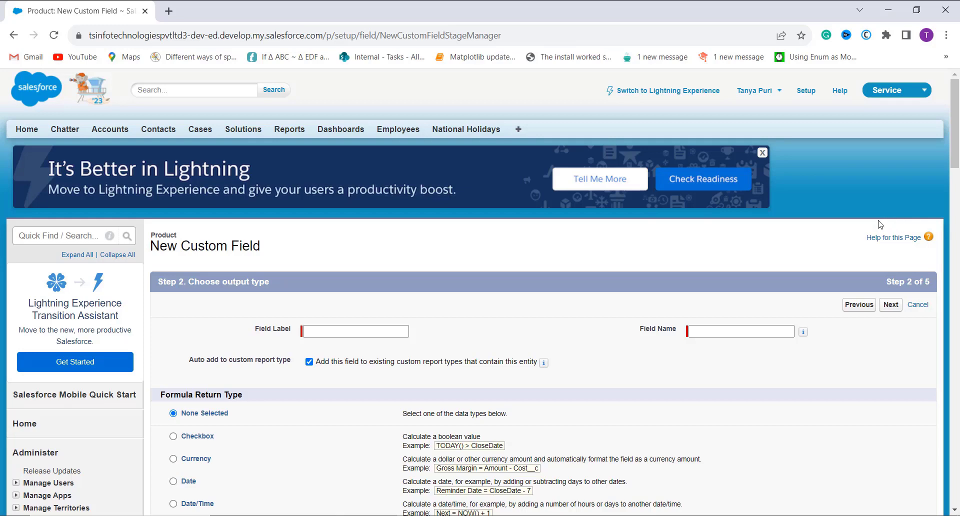
Label the field 'Delivery Date', give it a Date return type, and advance to formula entry
click(377, 328)
text(Delivery Date)
click(626, 365)
scroll(640, 374, down, 1)
scroll(251, 370, down, 1)
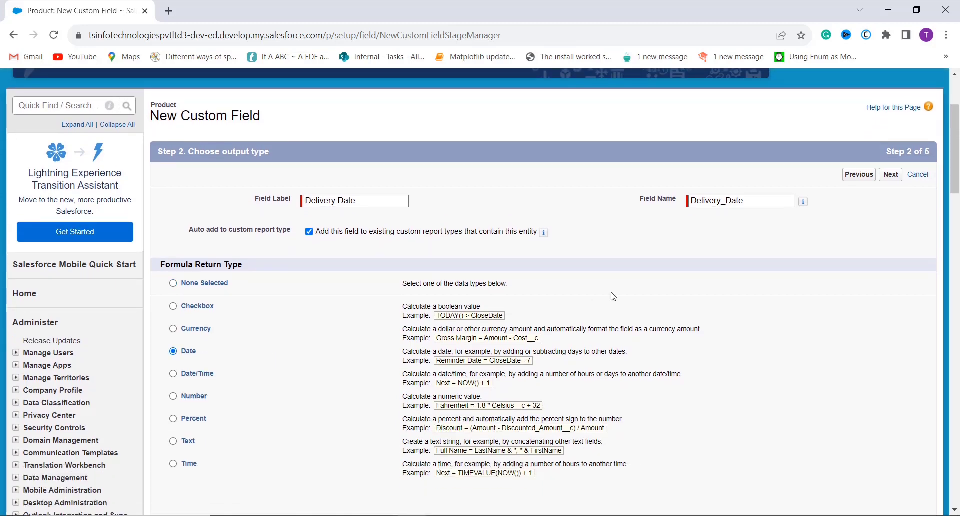
click(888, 176)
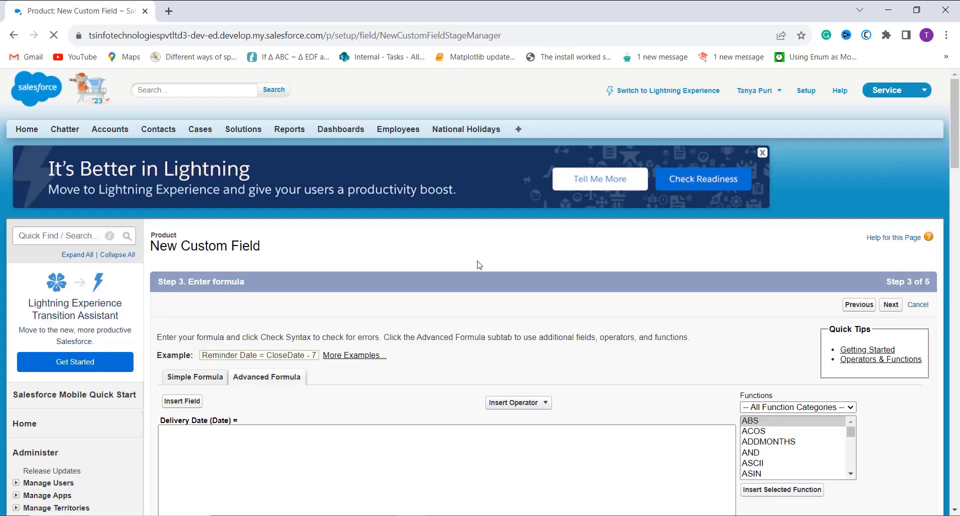
Focus the Advanced Formula editor to enter the Delivery Date formula
scroll(443, 296, down, 3)
scroll(445, 296, down, 1)
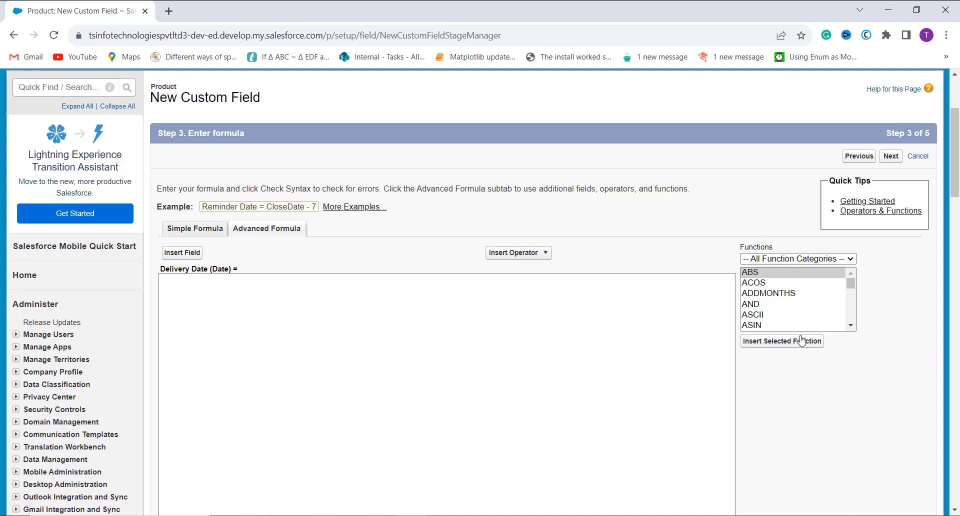
click(379, 361)
click(378, 362)
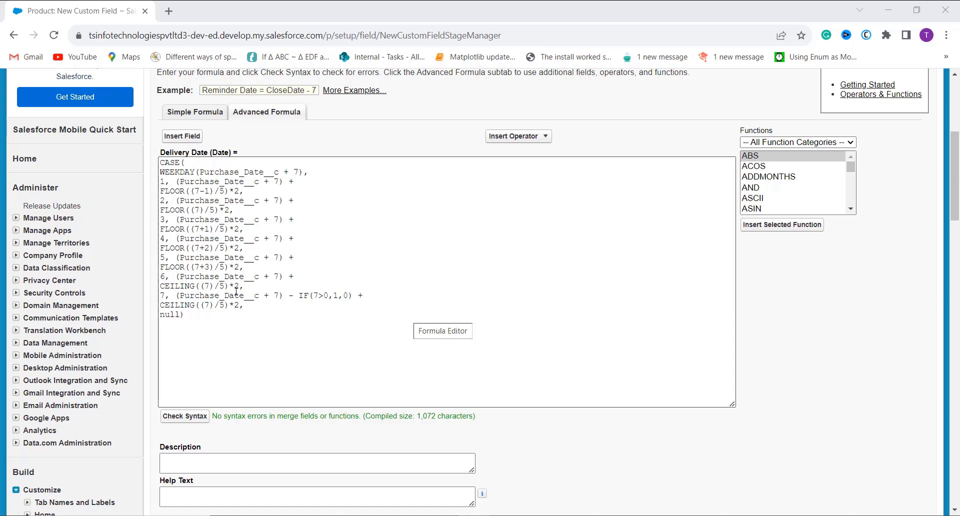
Review the Delivery Date formula's case lines and the closing null value
click(195, 286)
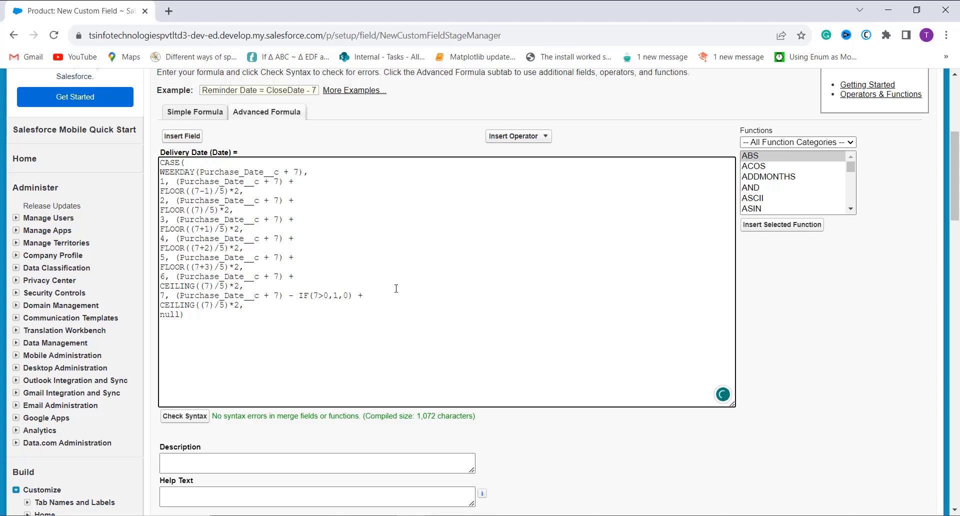
click(429, 292)
drag(165, 315, 178, 316)
scroll(220, 370, down, 3)
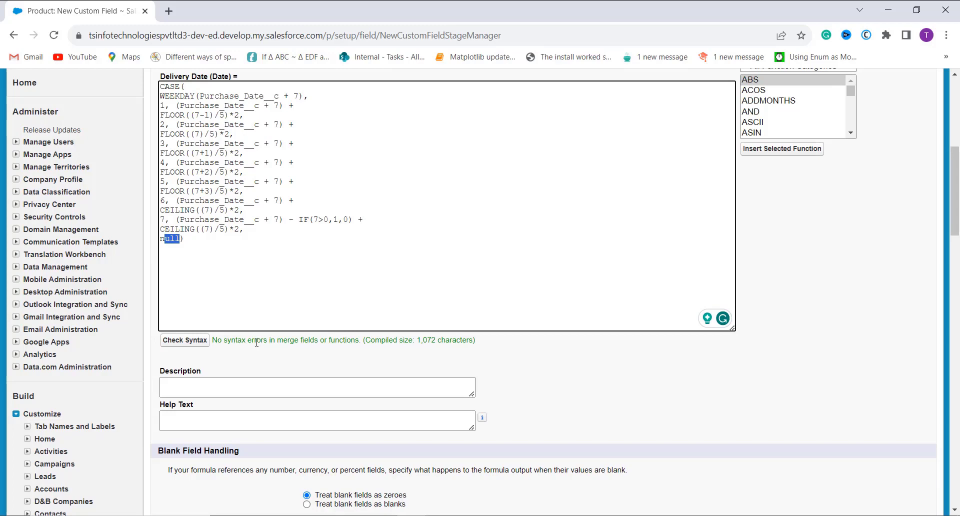
Pass Description and Help Text and advance the field wizard to Step 4 of 5
click(201, 385)
click(280, 421)
scroll(447, 301, up, 5)
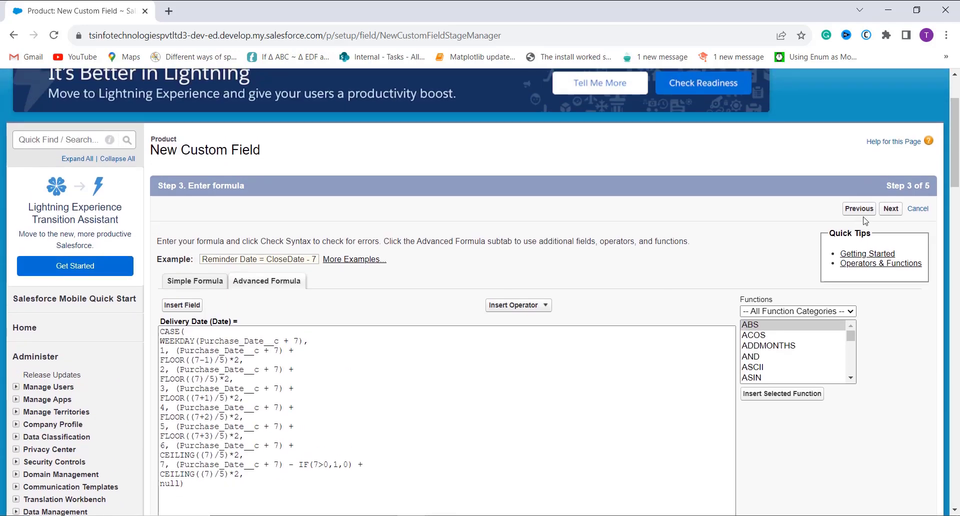
click(892, 209)
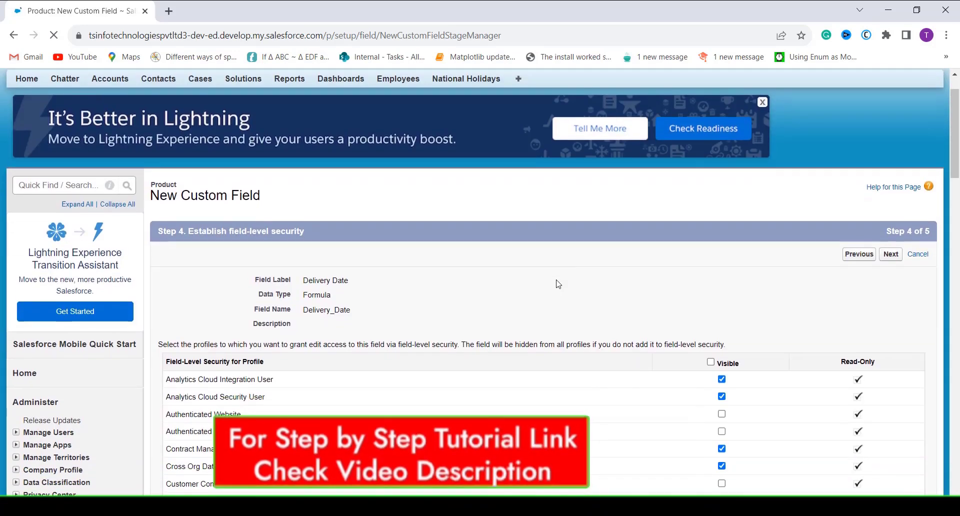
Make the Delivery Date field visible to every profile
scroll(594, 278, down, 2)
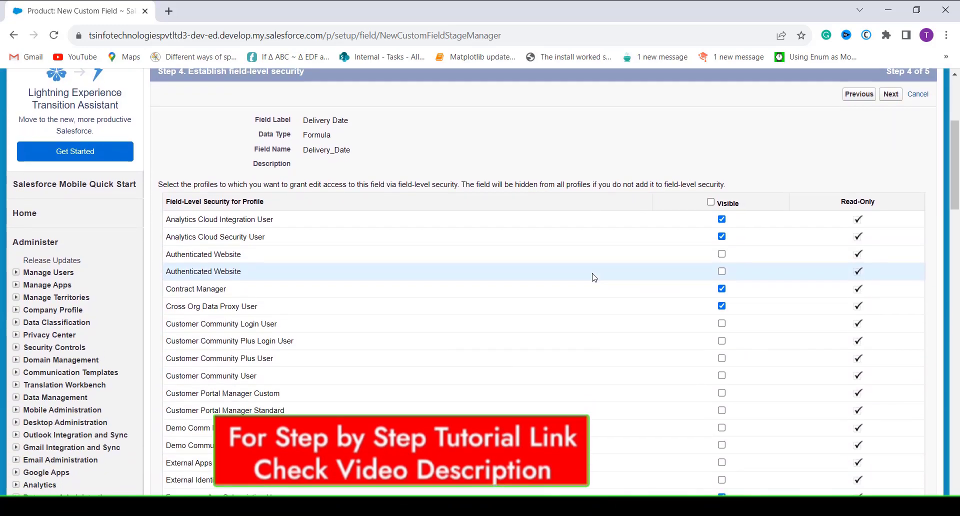
click(711, 203)
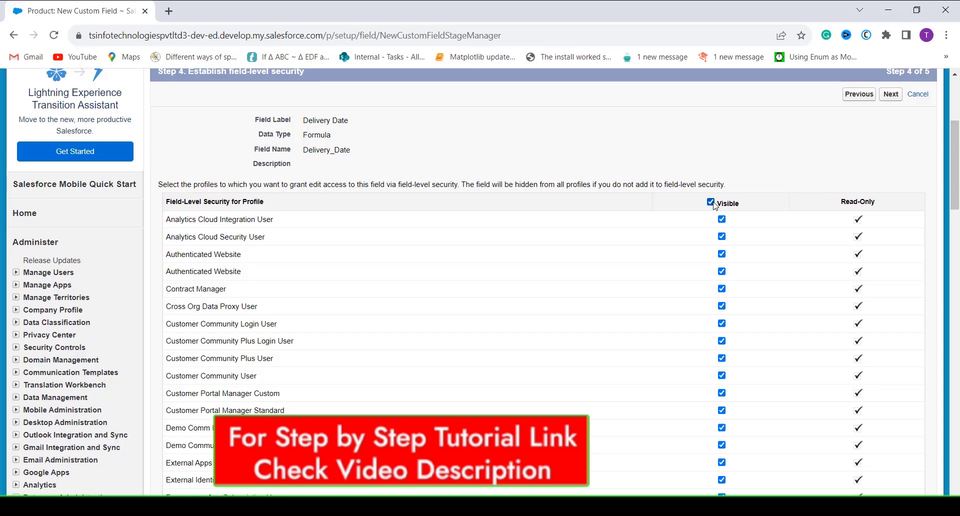
click(891, 95)
Keep Product Layout included and save the Delivery Date field
scroll(782, 271, down, 1)
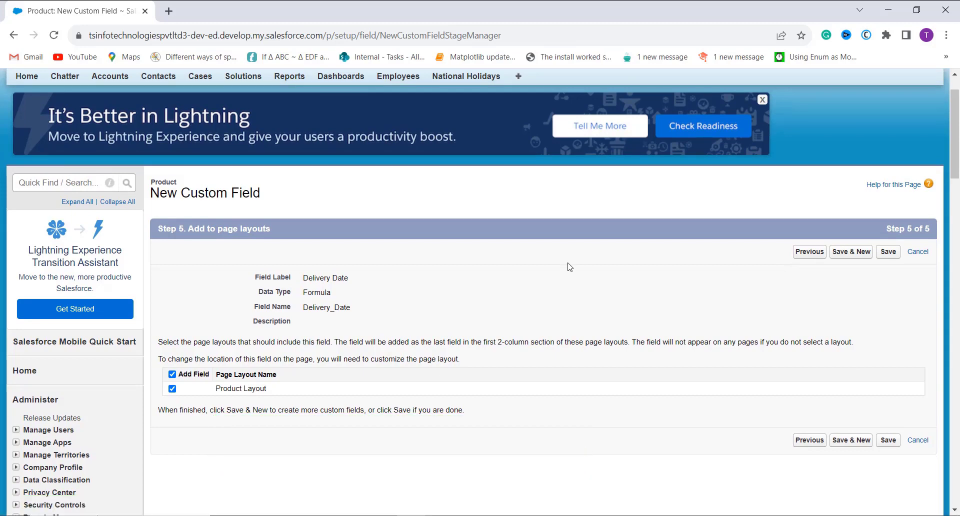
click(887, 251)
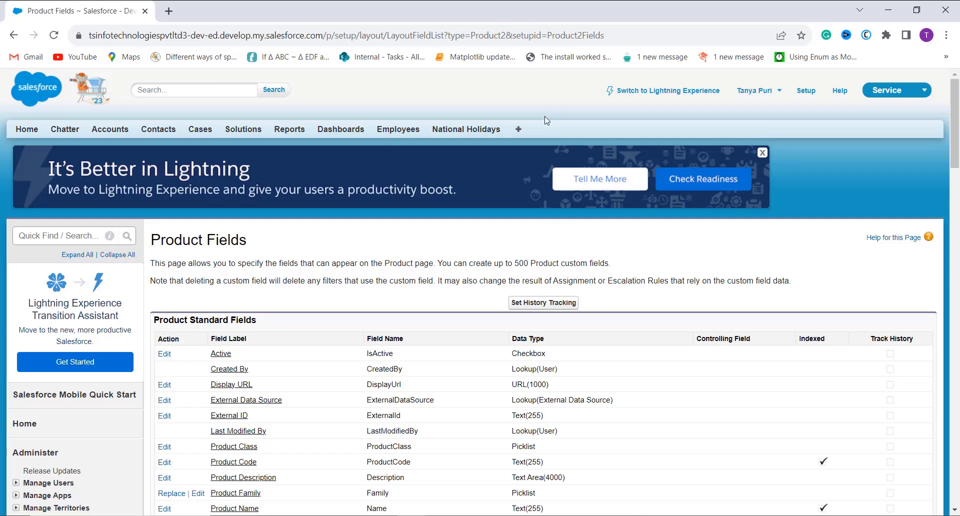
click(516, 131)
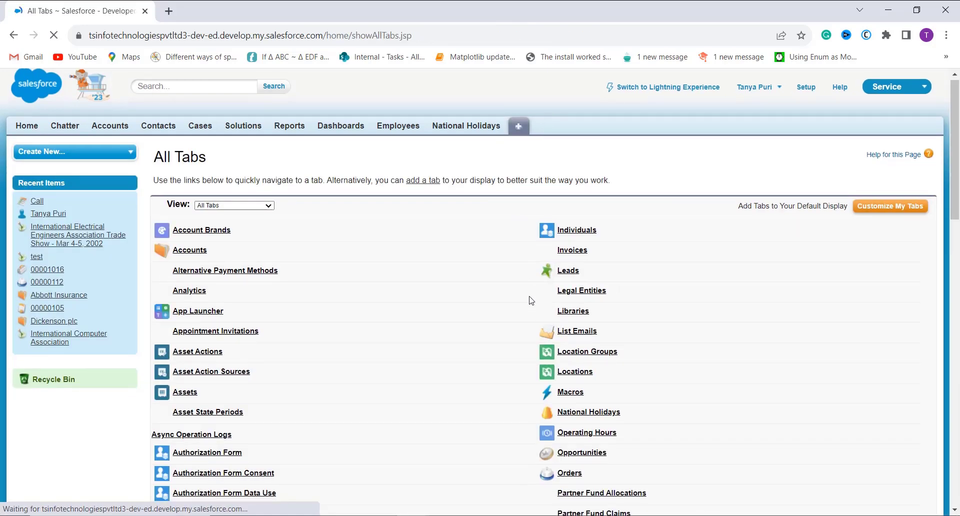
Open the Loreal Cream product record, showing Delivery Date 3/31/2023
scroll(531, 300, down, 10)
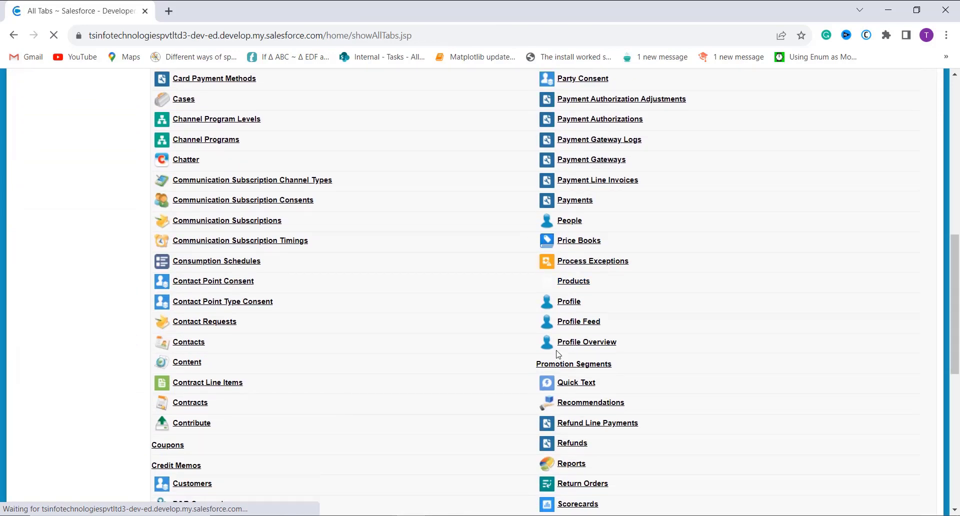
scroll(246, 369, down, 2)
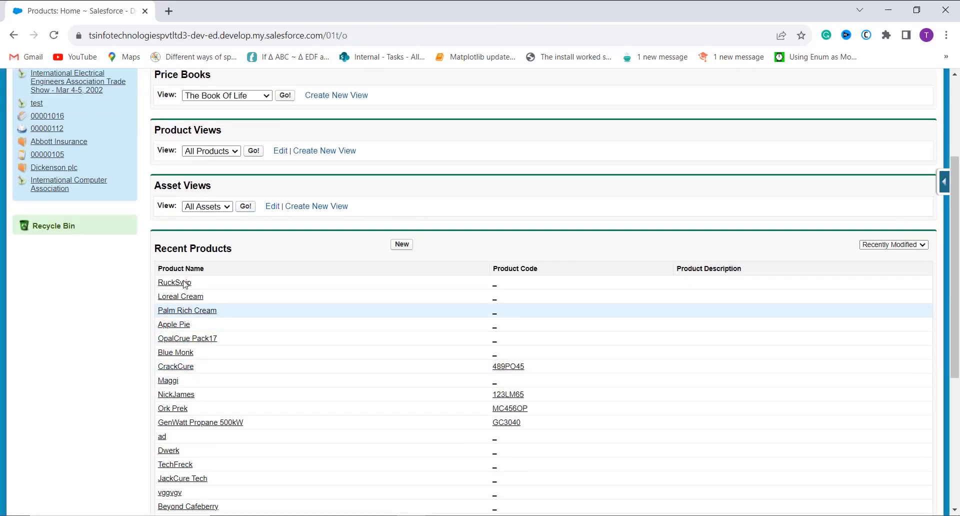
click(181, 296)
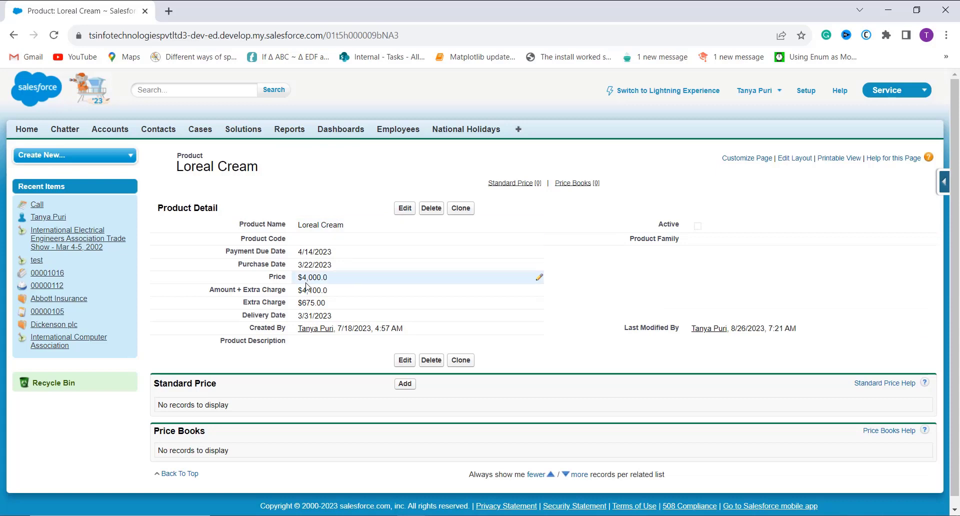